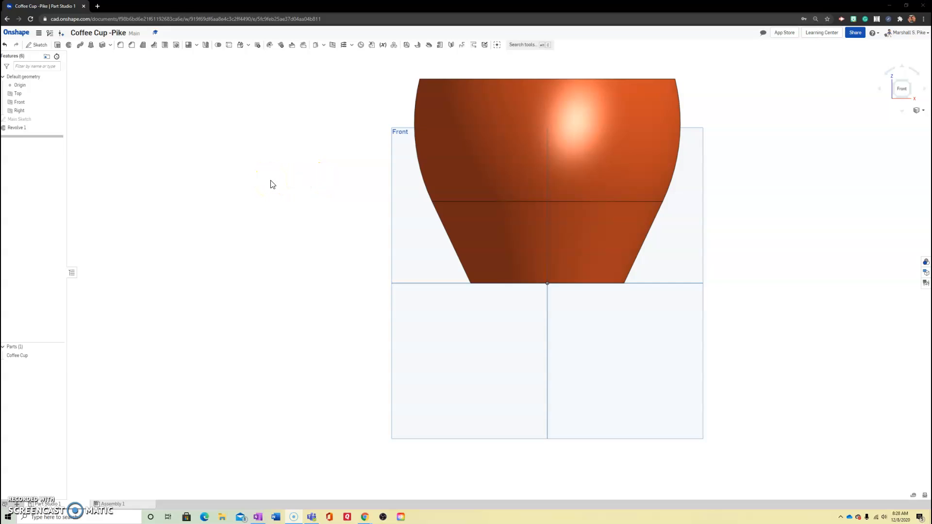
Step: Create a new sketch on the Front plane, behind the revolved coffee cup
click(698, 137)
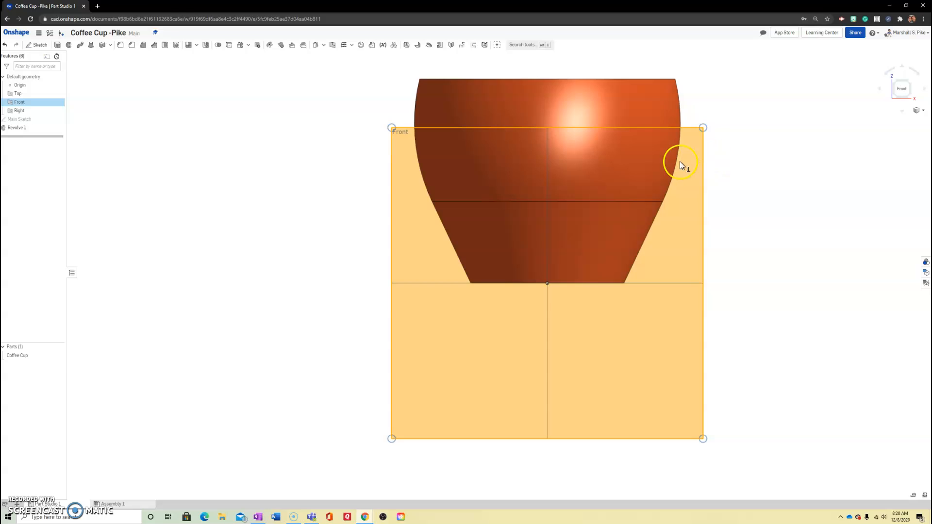
click(240, 138)
key(shift+s)
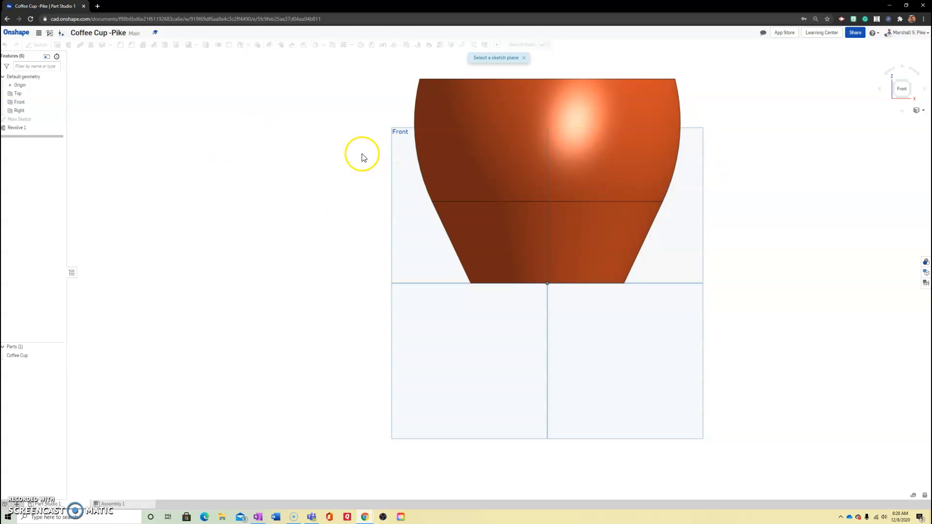
click(695, 139)
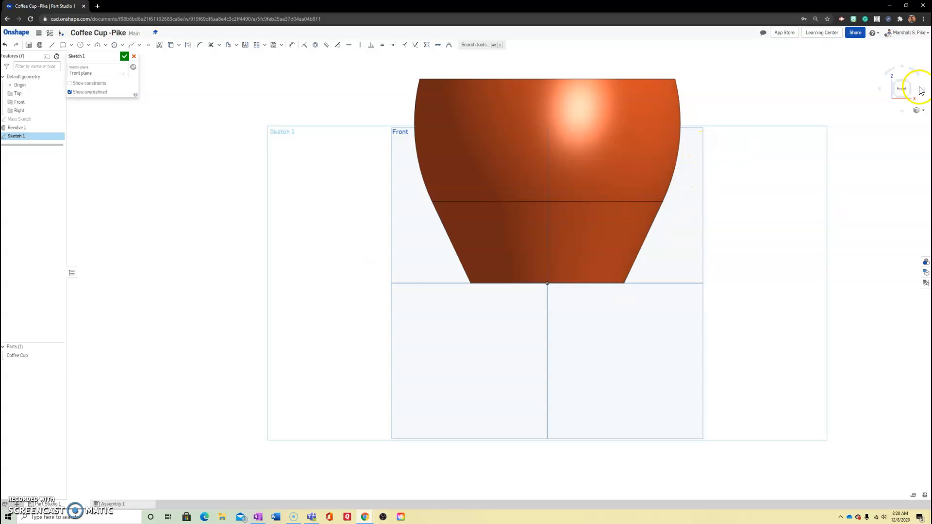
Step: Examine the cup and sketch plane from an angle and return to the view normal to the sketch plane
drag(902, 89, 772, 160)
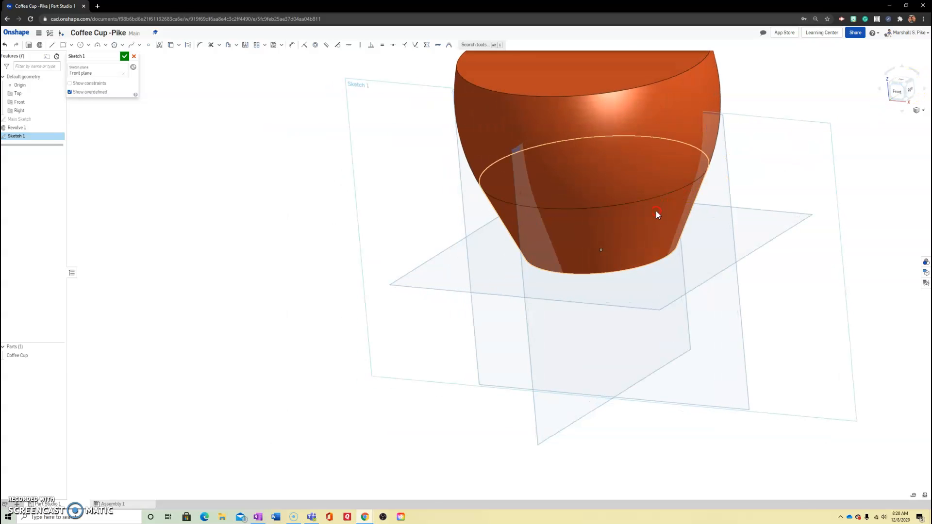
key(n)
click(768, 169)
click(804, 155)
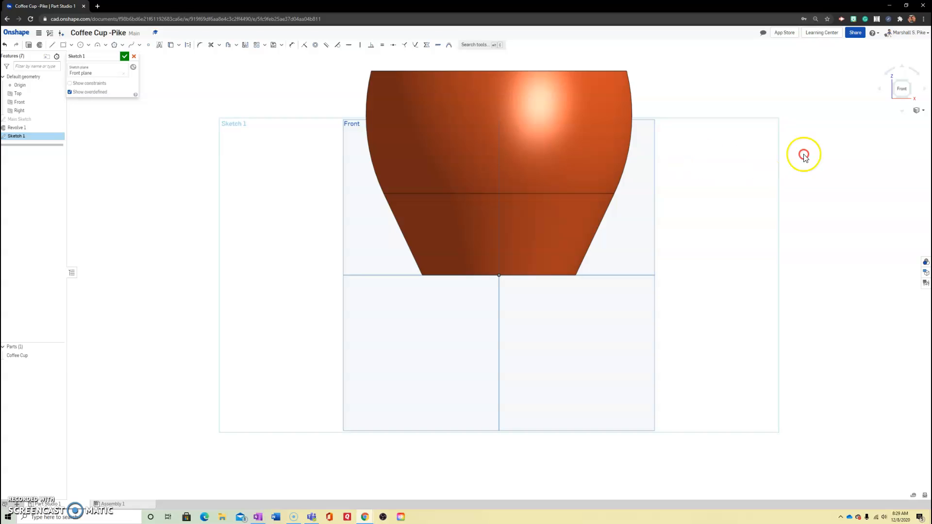
drag(898, 95, 863, 115)
click(717, 136)
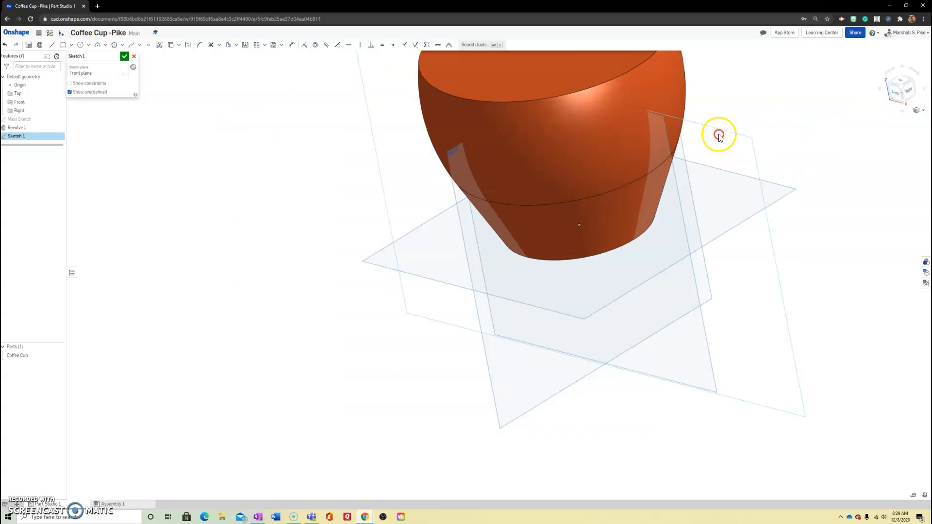
click(761, 134)
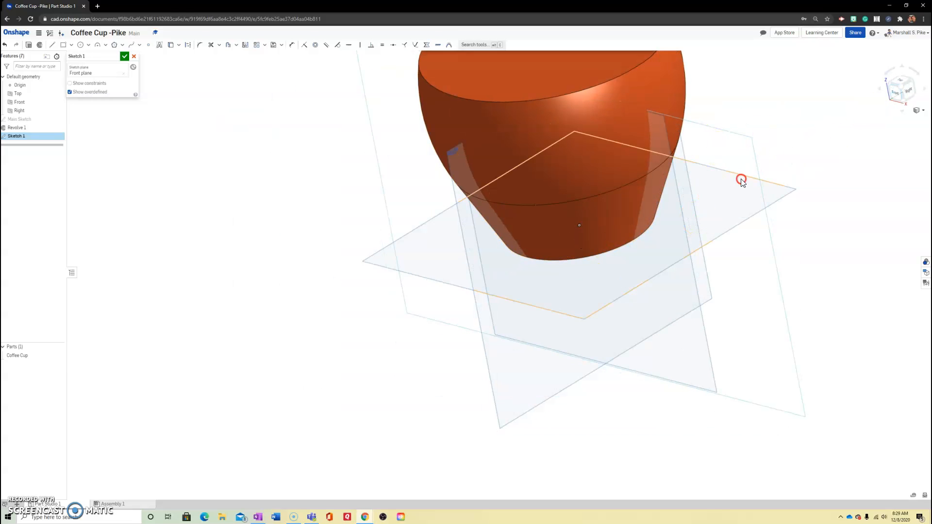
right_click(737, 150)
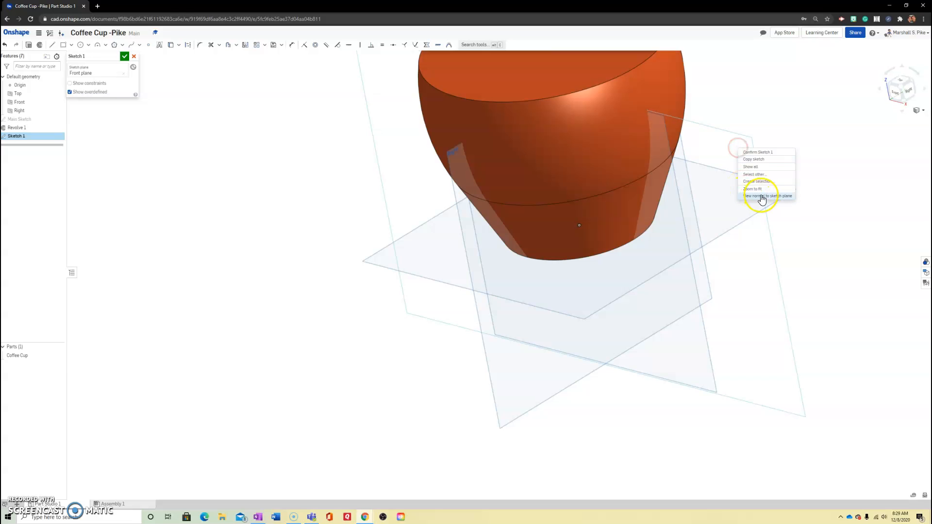
click(808, 126)
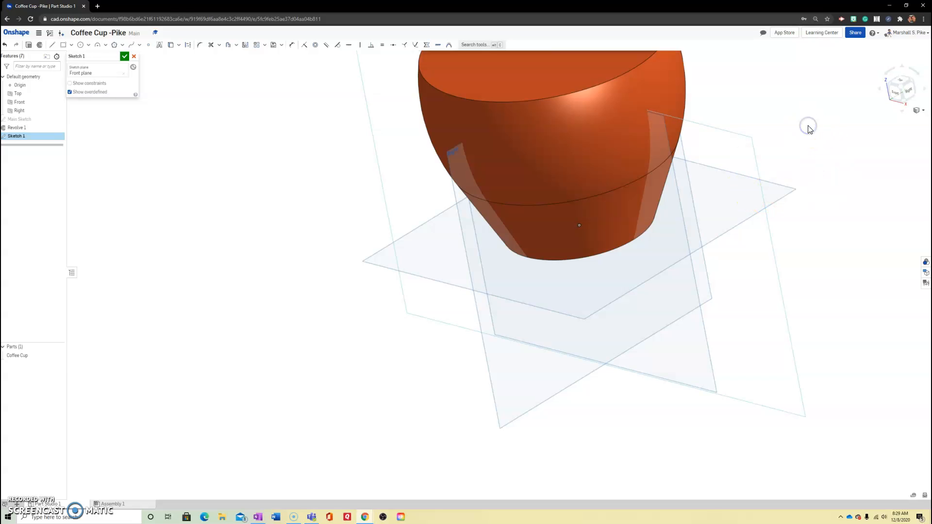
key(n)
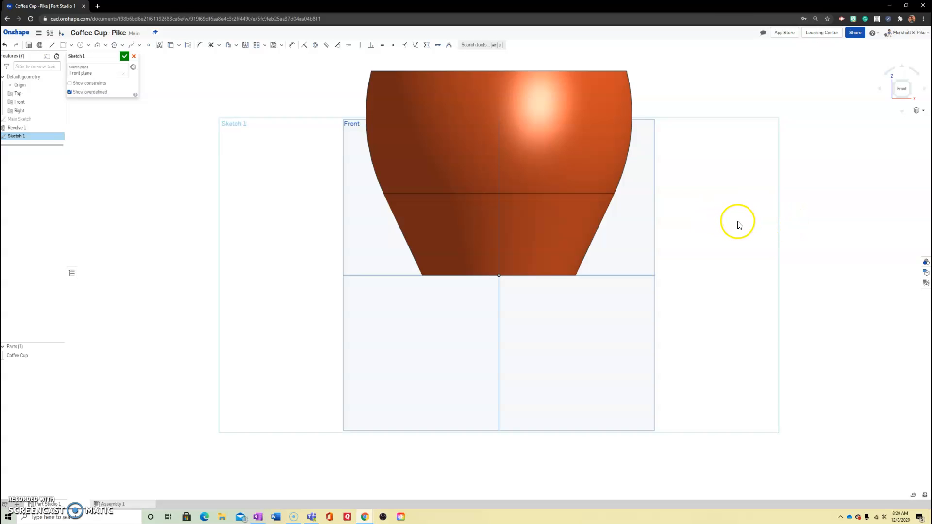
Step: Sketch a line about 48 mm long from inside the cup's lower right wall, sloping up and outward
click(586, 235)
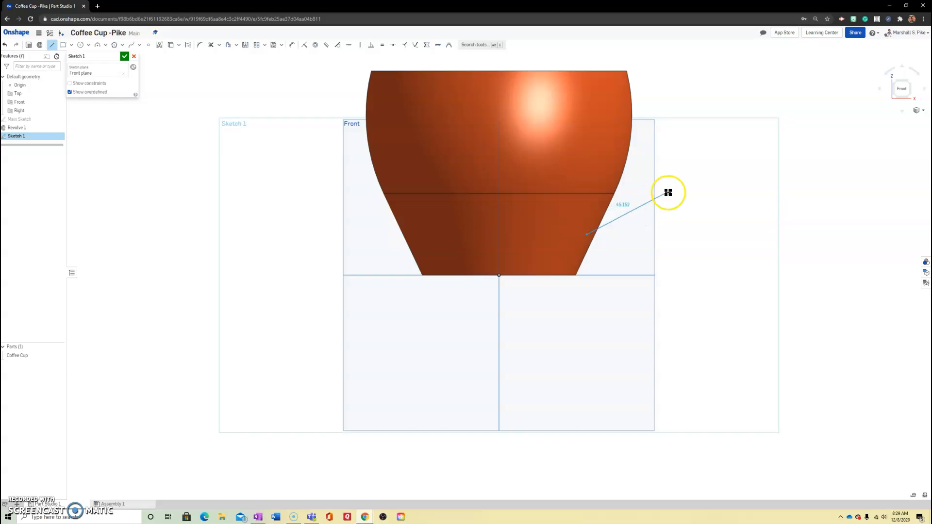
click(668, 183)
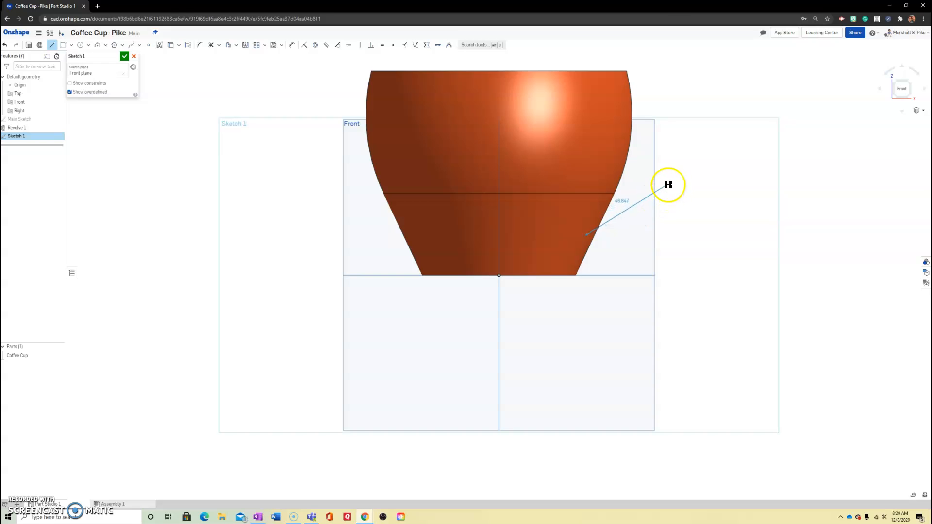
right_click(692, 179)
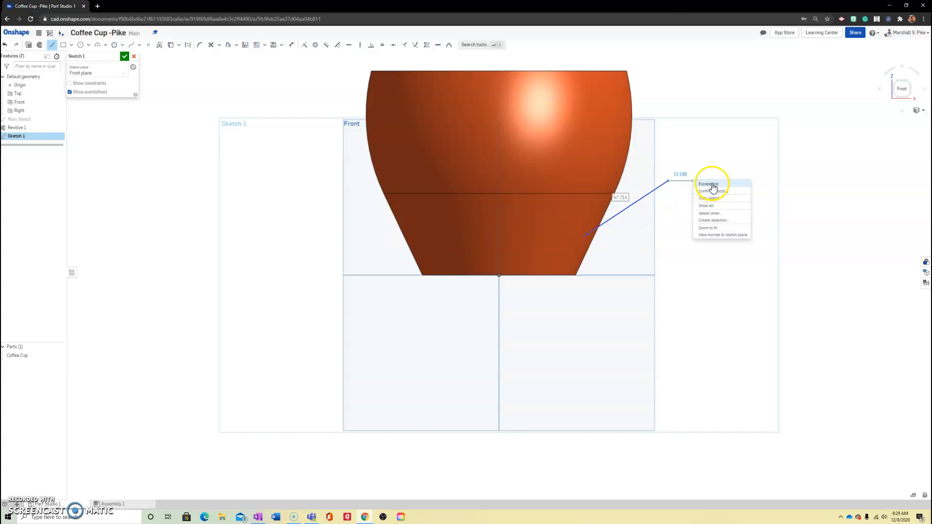
click(708, 185)
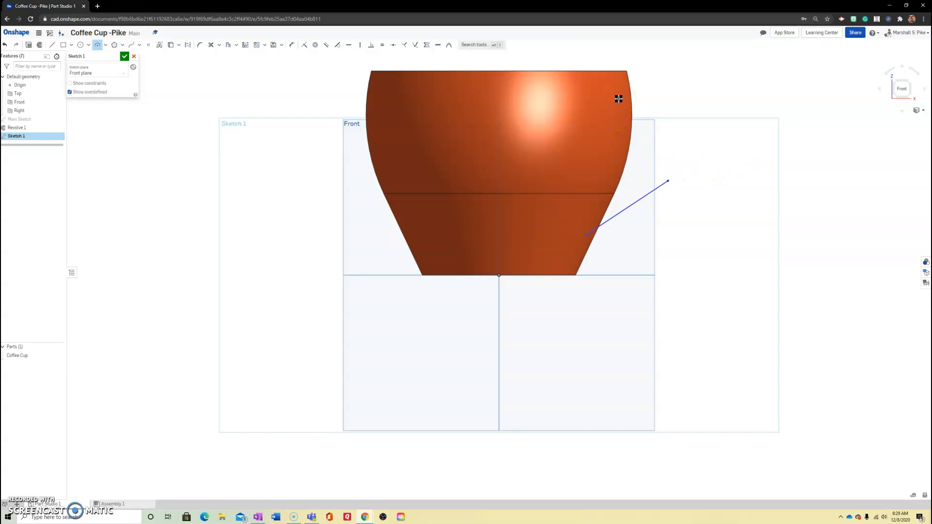
Step: Sketch a three-point arc of about 24 mm radius from inside the cup's upper right wall to the line's outer end
click(668, 180)
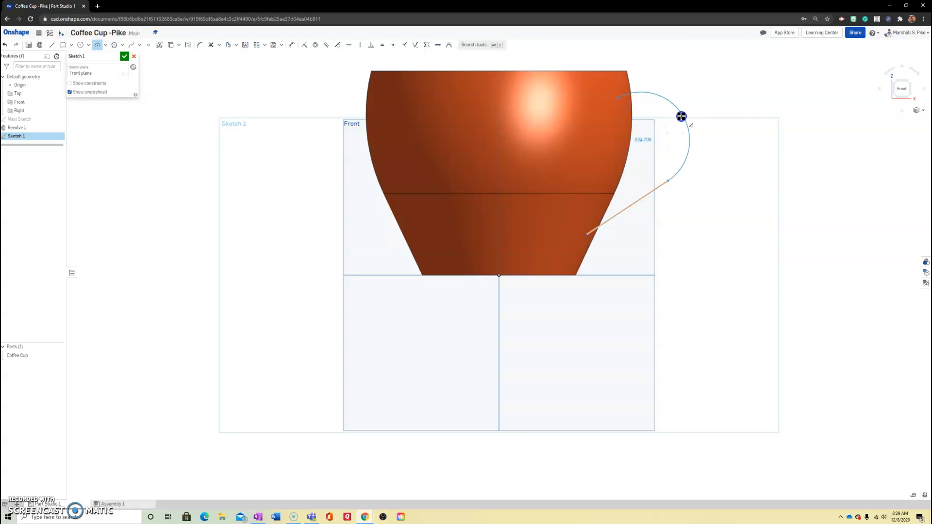
click(681, 116)
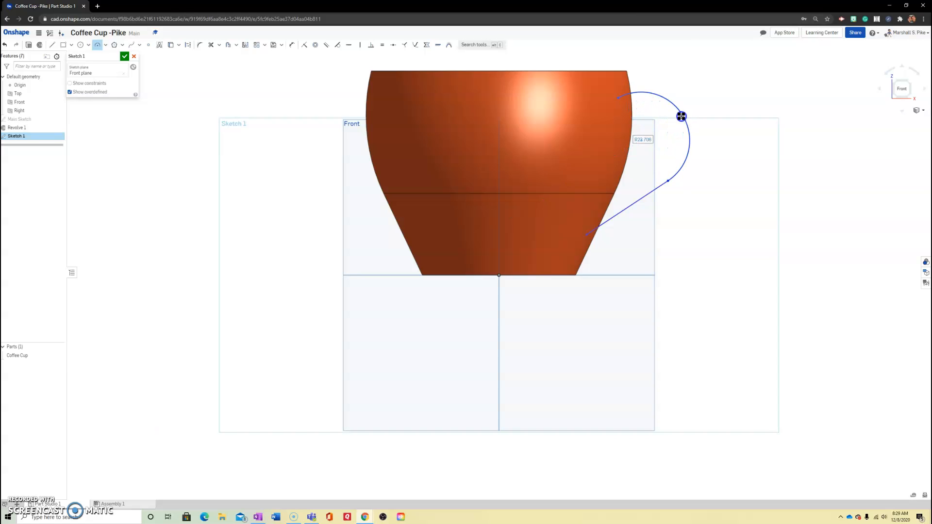
right_click(725, 133)
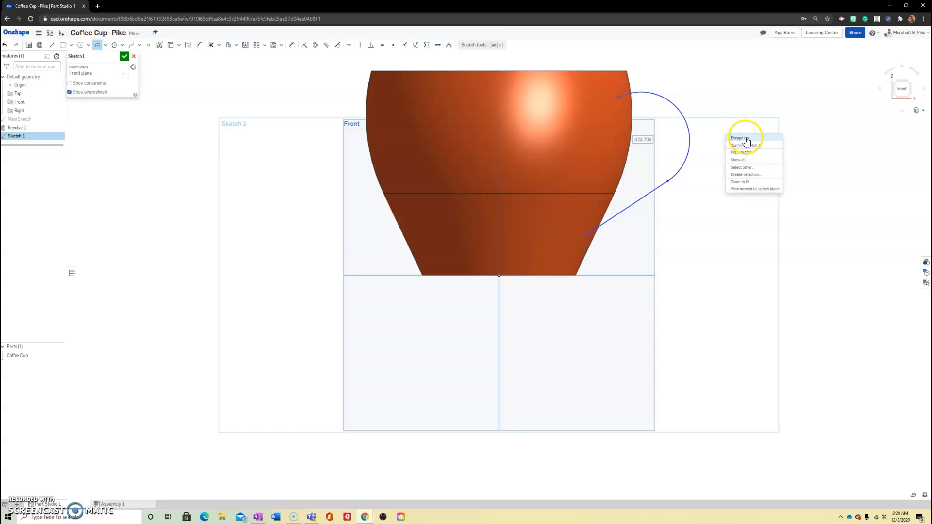
click(741, 145)
Step: Draw a line about 47 mm long joining the arc's two endpoints and convert it to construction geometry
key(l)
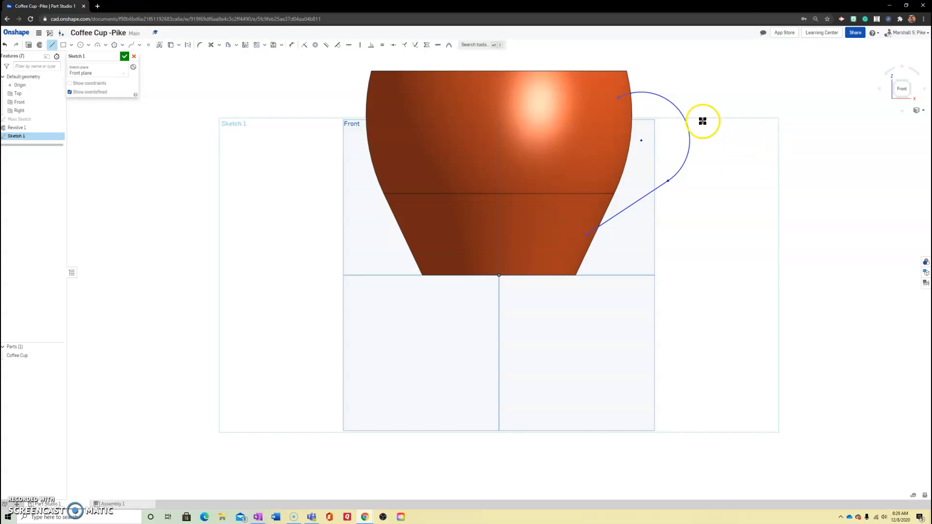
click(618, 97)
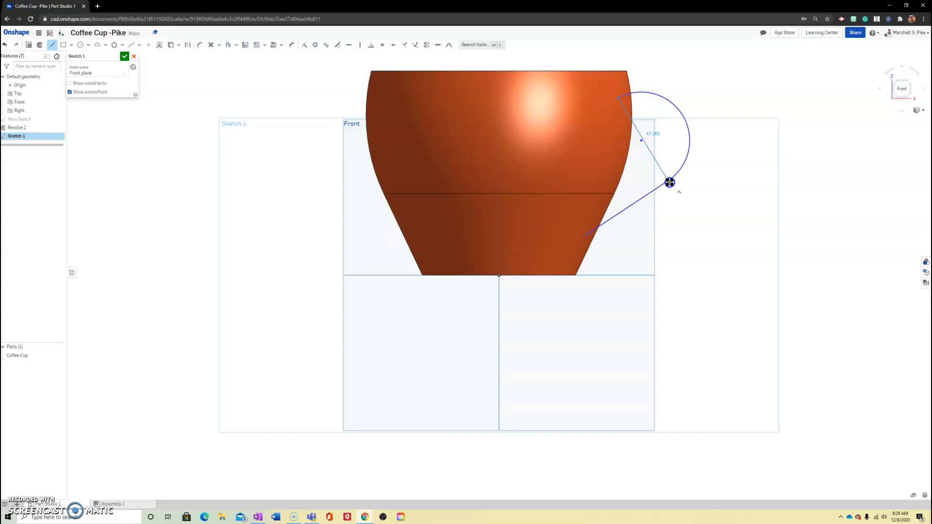
click(669, 182)
right_click(728, 186)
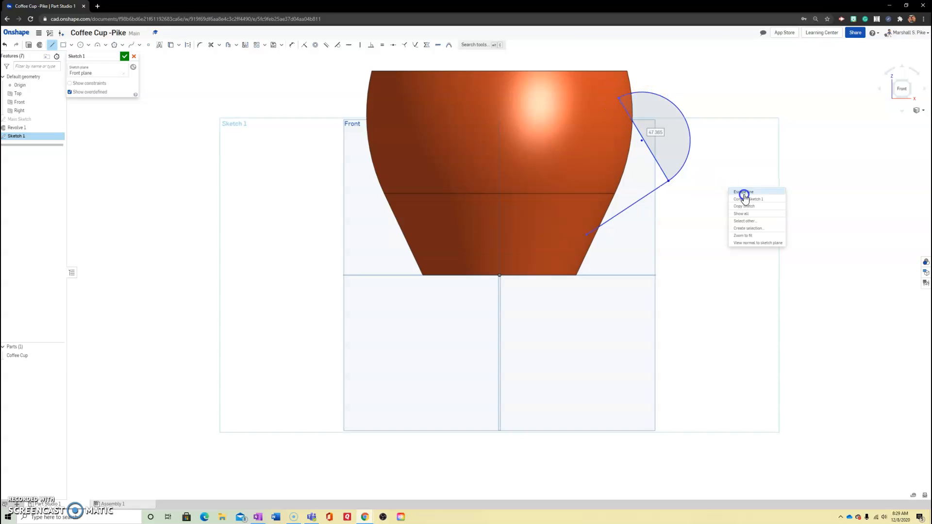
click(750, 193)
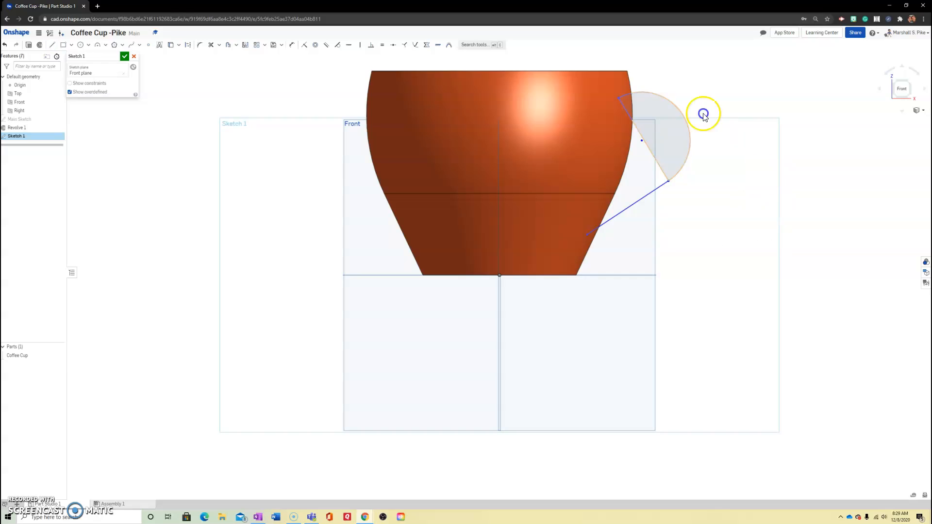
right_click(628, 115)
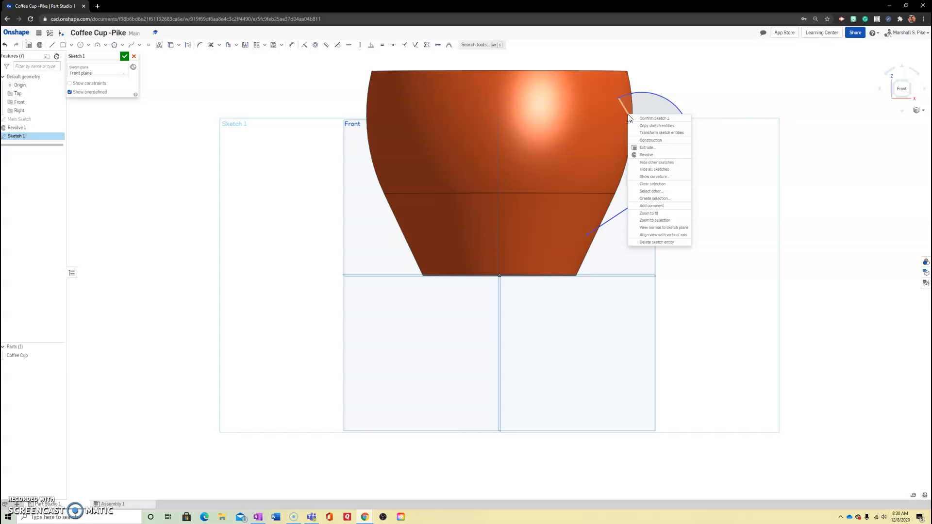
click(651, 141)
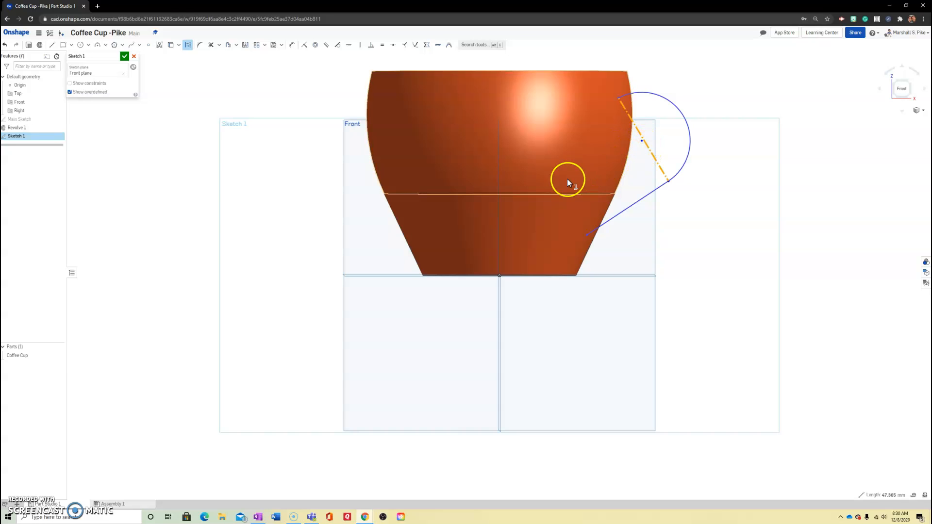
Step: Make the arc's center point coincident with the construction line
scroll(643, 146, up, 5)
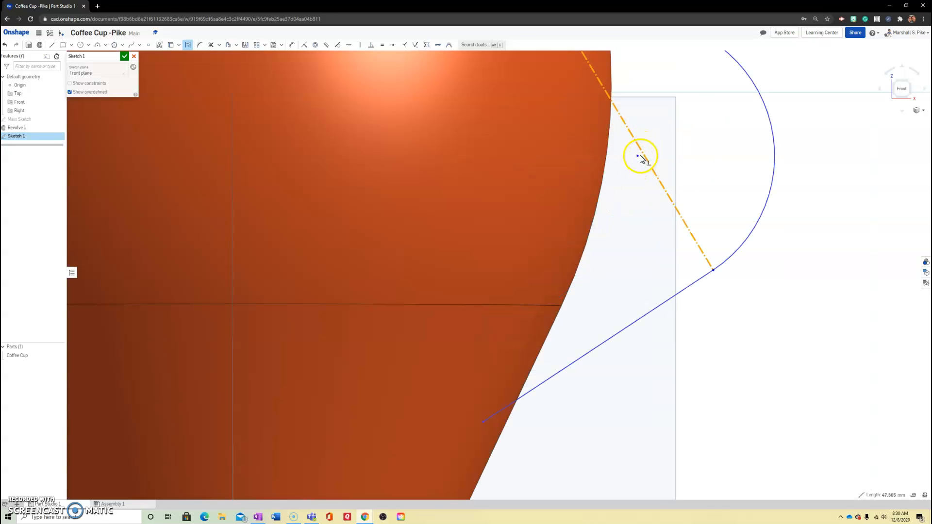
scroll(641, 159, down, 5)
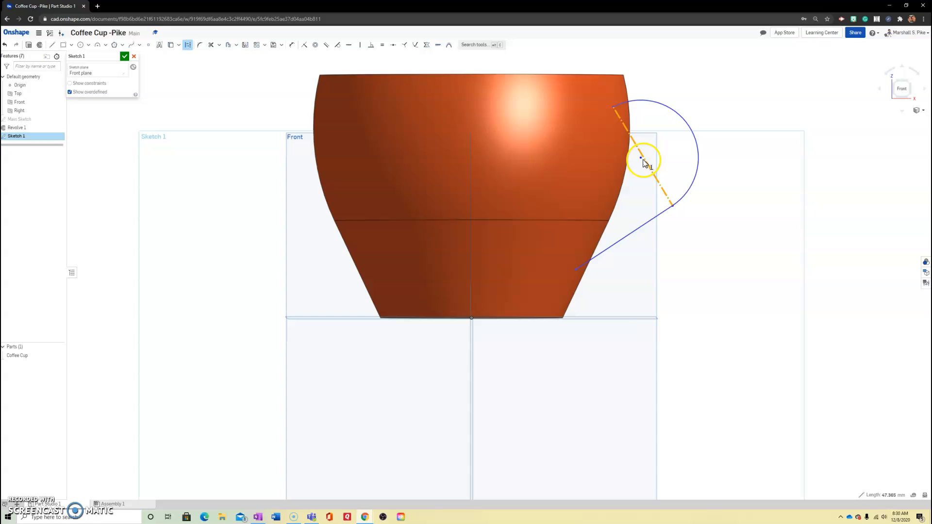
click(304, 46)
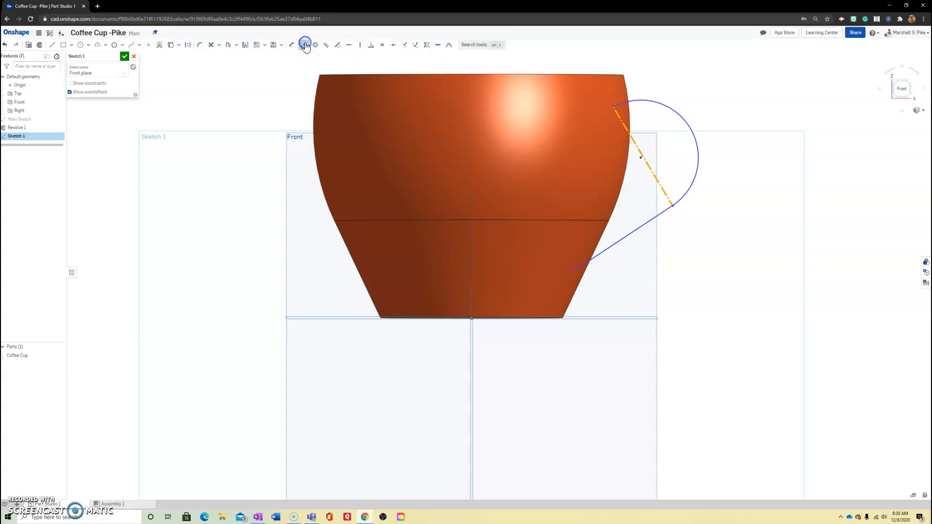
click(639, 158)
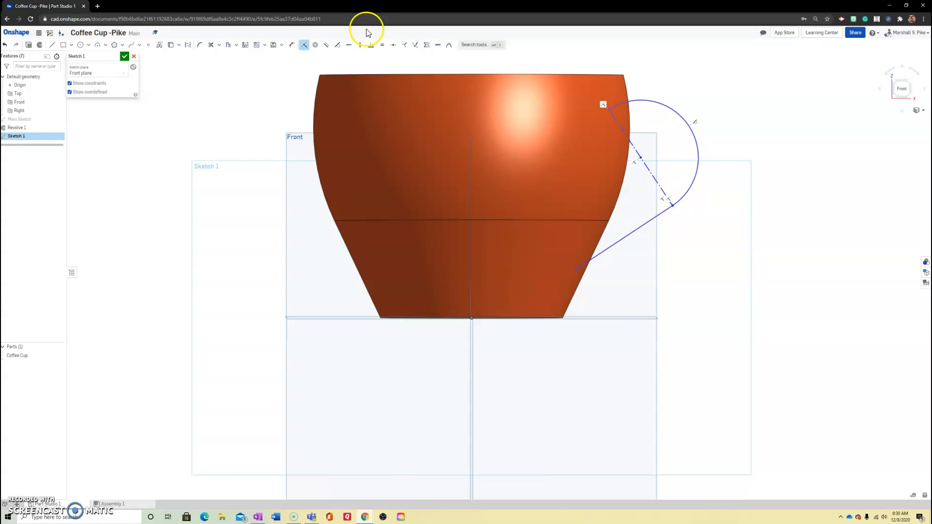
Step: Try to apply a Tangent constraint between the handle's arc and its straight line at their shared endpoint
click(337, 44)
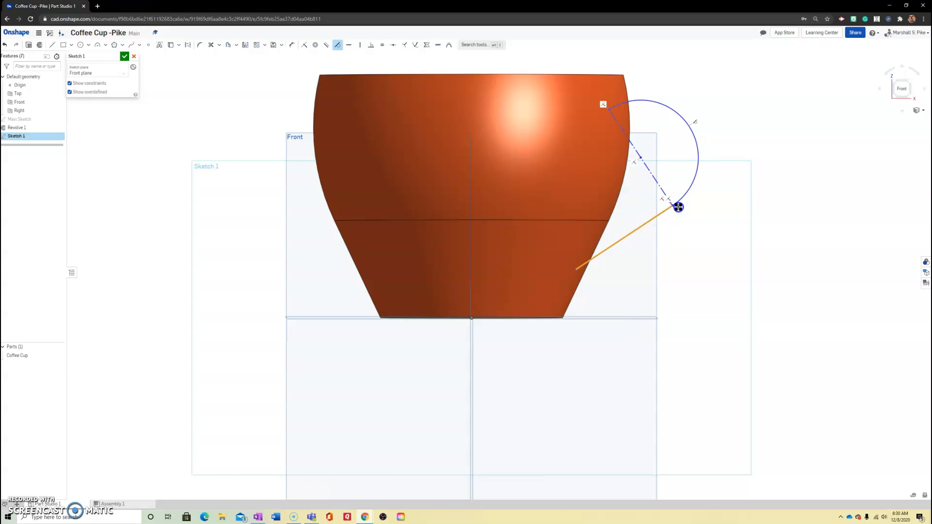
click(683, 197)
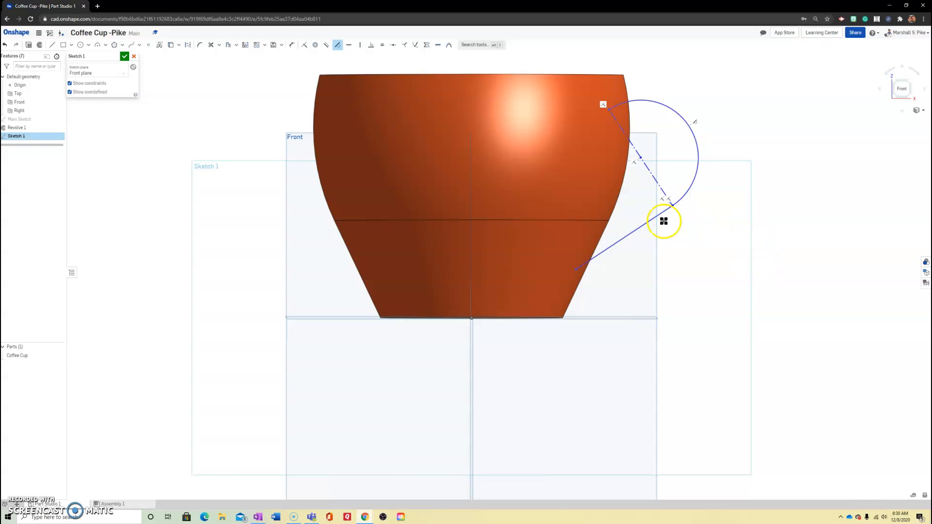
click(678, 204)
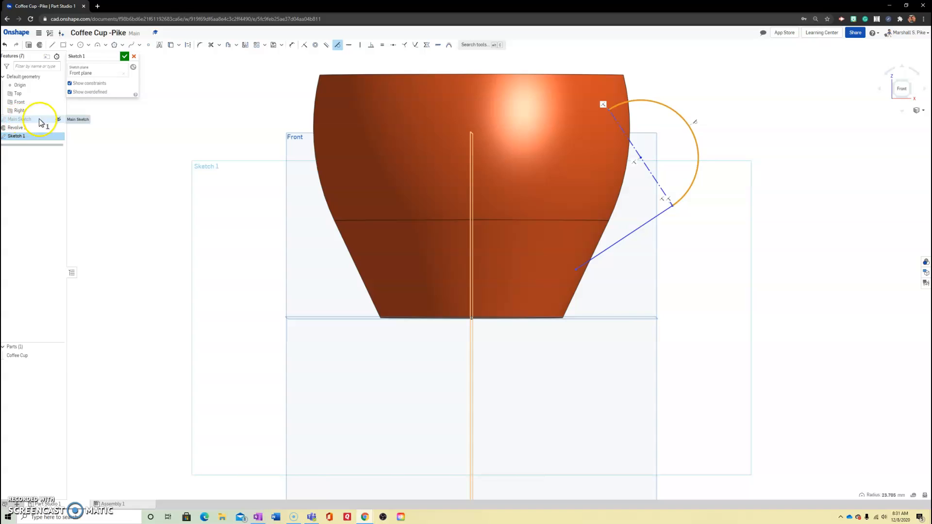
Step: Show the Main Sketch and make the handle arc's upper endpoint coincident with its curved inner wall line
click(58, 119)
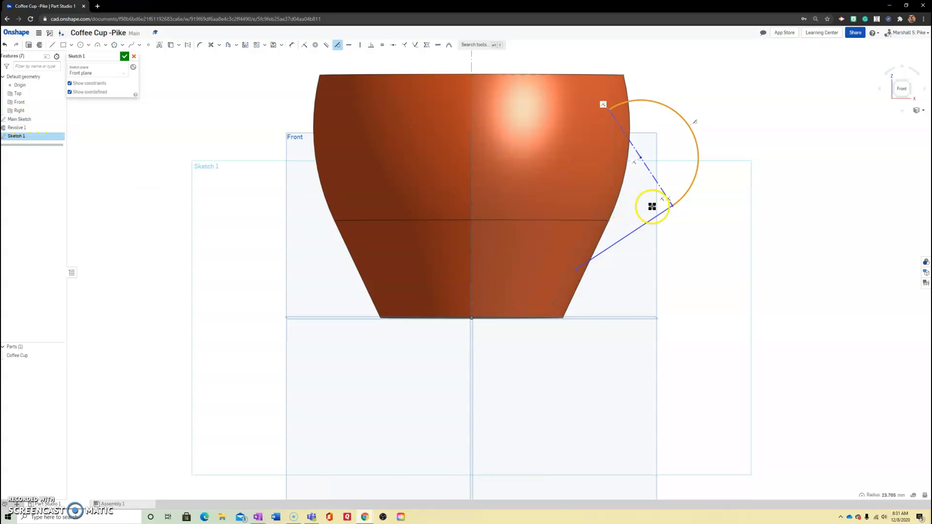
scroll(617, 97, up, 5)
scroll(590, 123, down, 1)
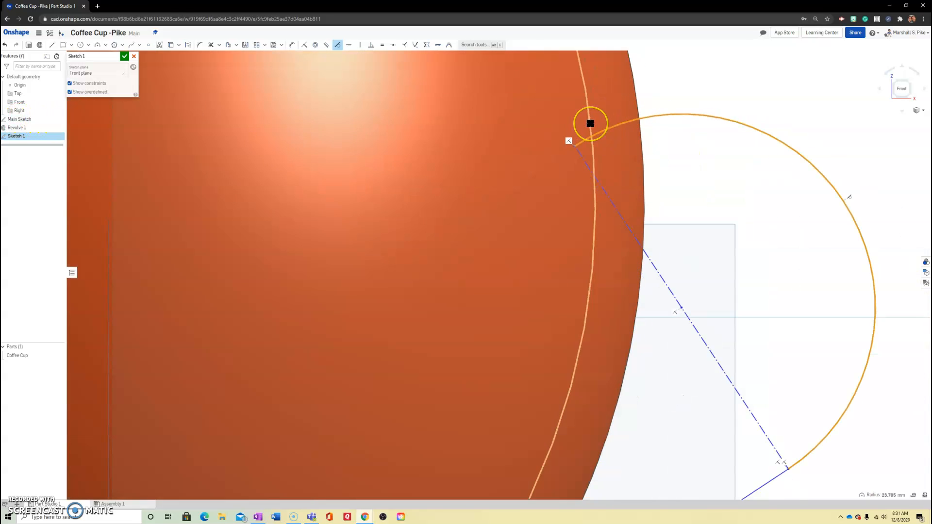
click(598, 122)
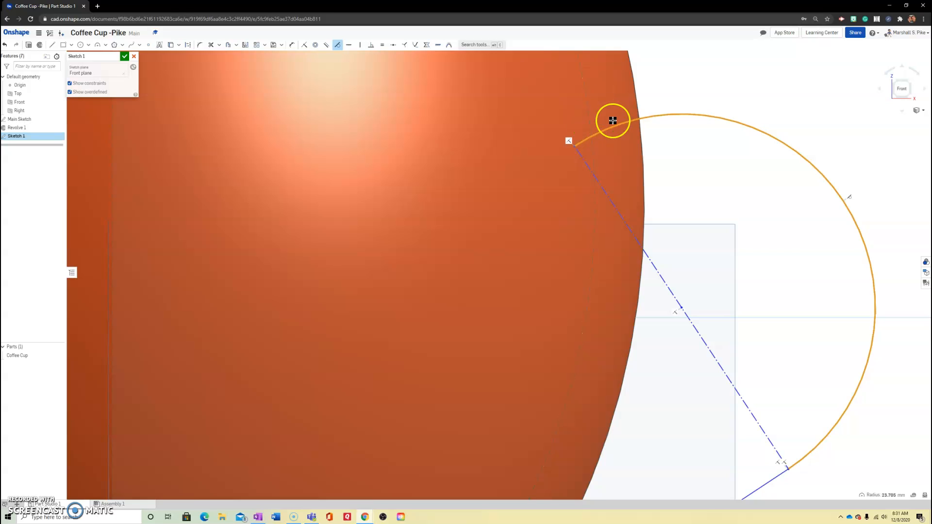
scroll(597, 118, down, 2)
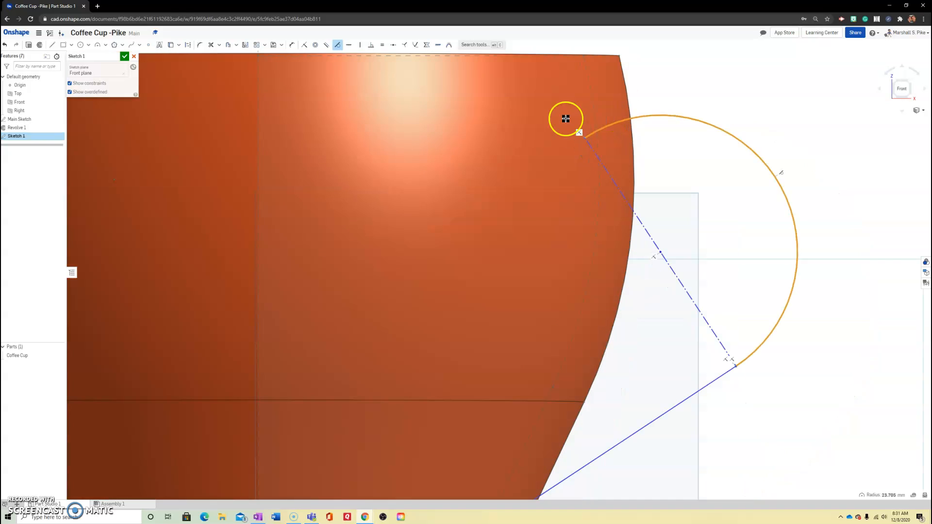
scroll(482, 120, down, 2)
scroll(485, 129, up, 4)
click(614, 138)
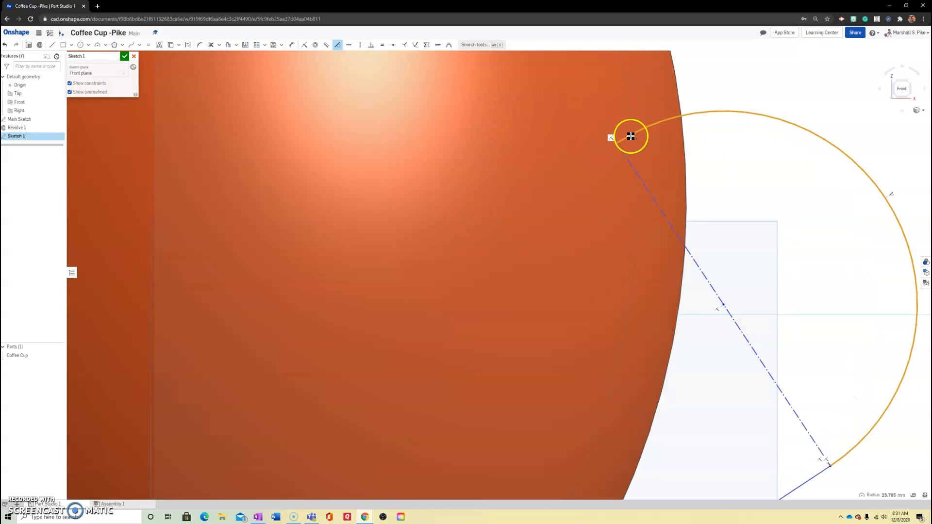
scroll(633, 136, down, 1)
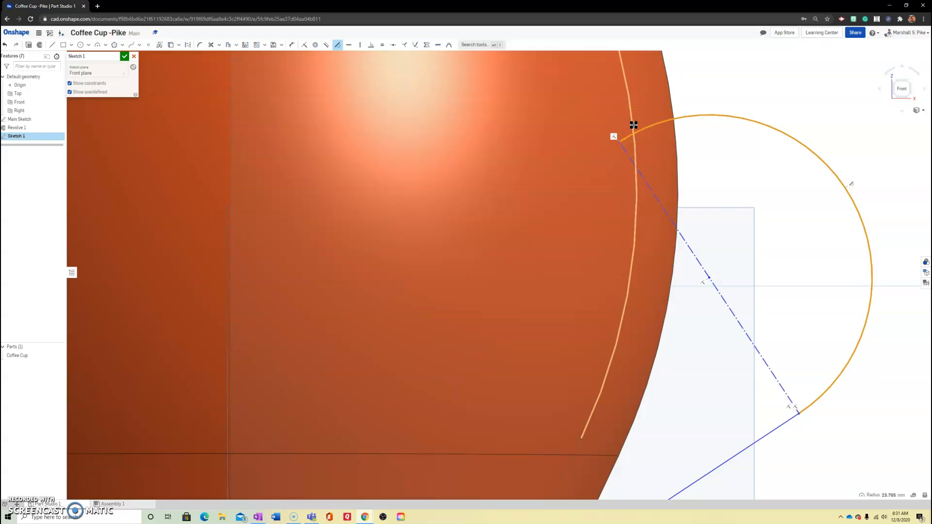
click(305, 45)
click(619, 142)
click(630, 128)
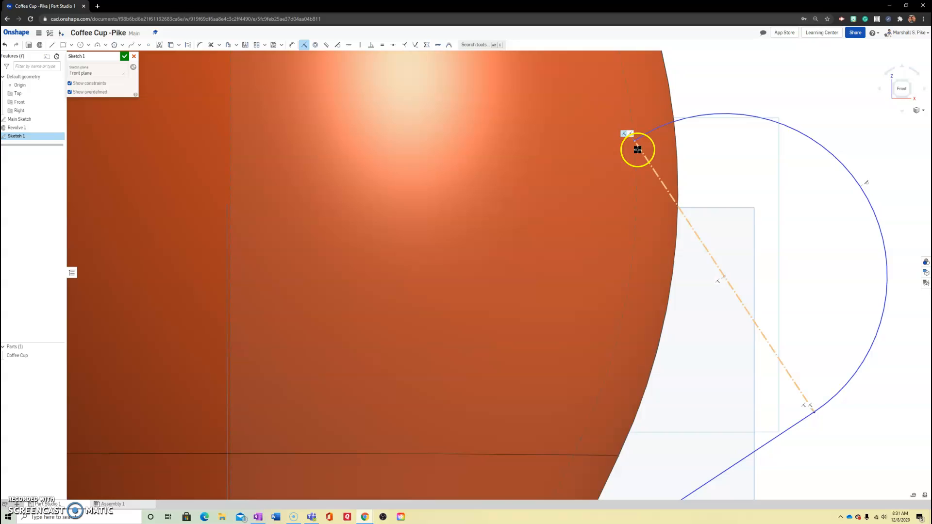
Step: Make the lower endpoint of the handle's straight line coincident with the Main Sketch's slanted inner wall line
scroll(638, 163, down, 2)
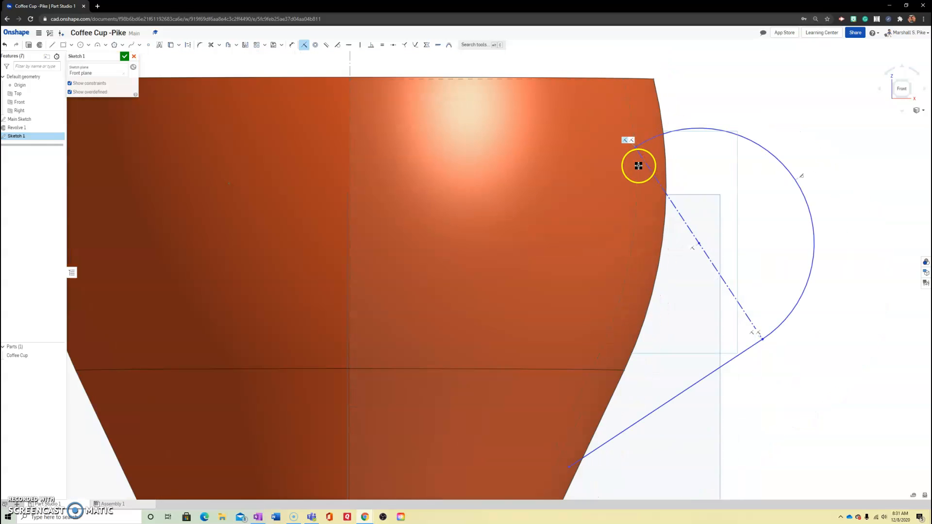
scroll(651, 202, down, 2)
scroll(575, 390, up, 3)
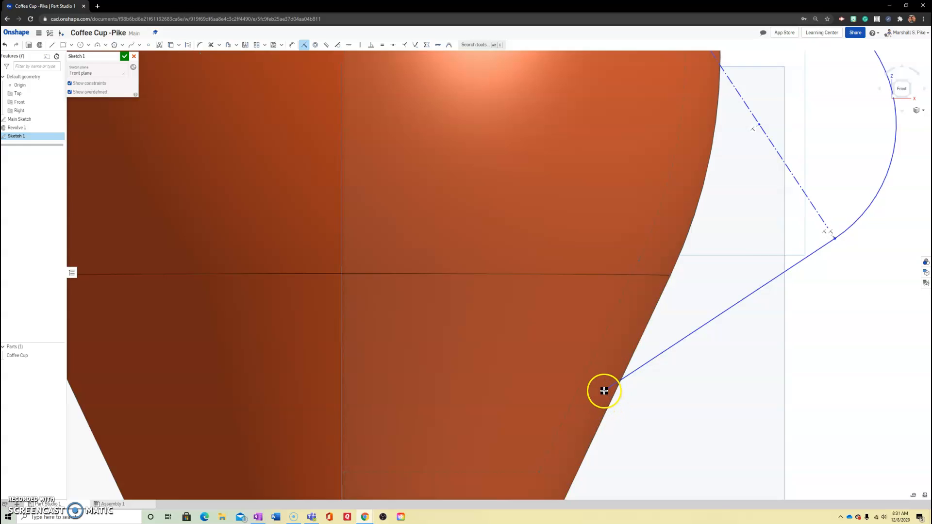
click(576, 392)
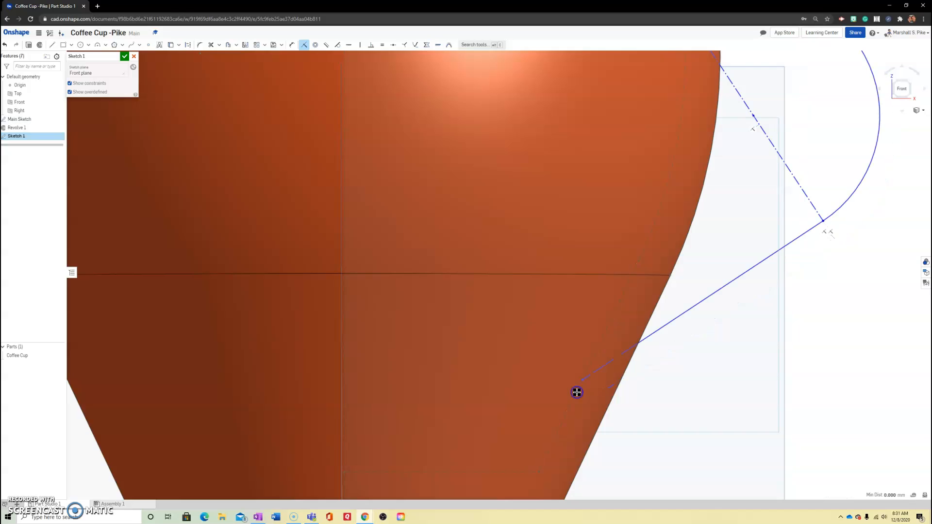
scroll(674, 349, down, 3)
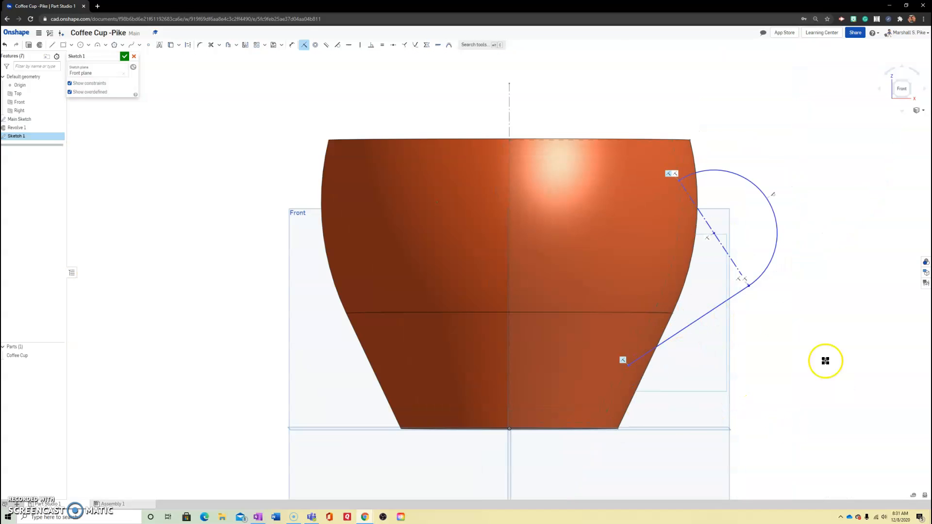
click(69, 84)
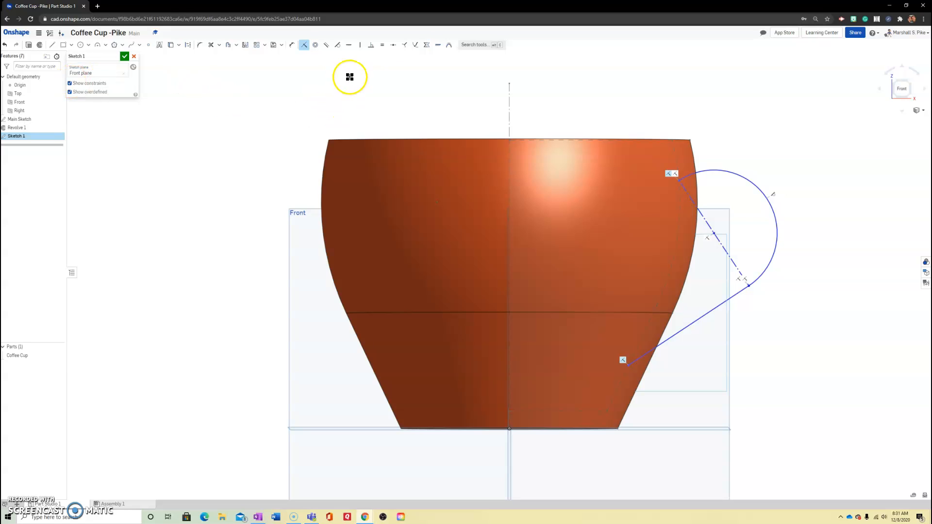
Step: Dimension the handle arc's radius to 20 mm
key(d)
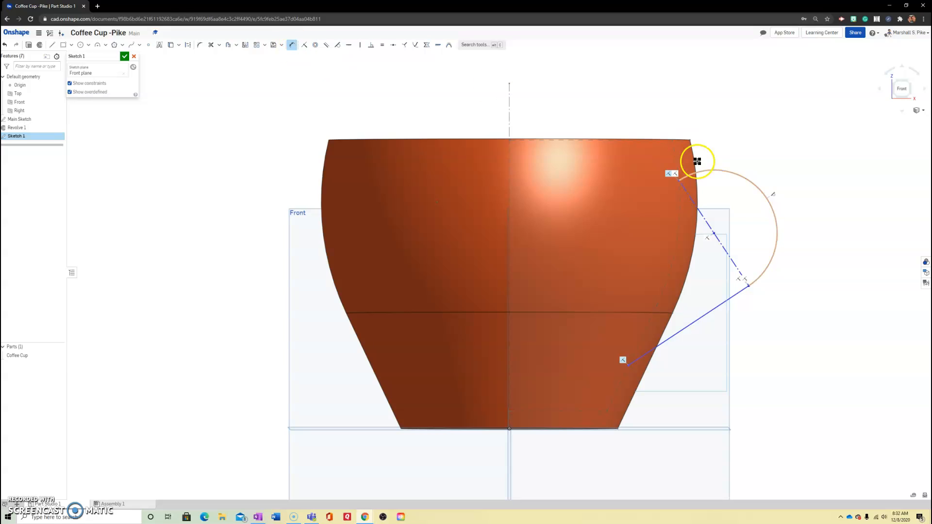
click(741, 175)
click(766, 136)
text(20)
key(Return)
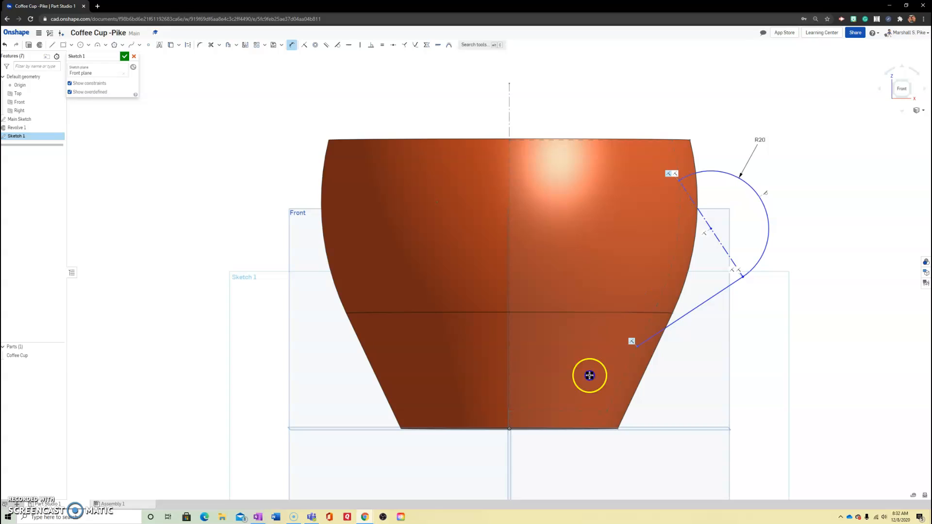
Step: Dimension the vertical distance from the cup's base to the arc's upper endpoint as 85 mm
click(602, 428)
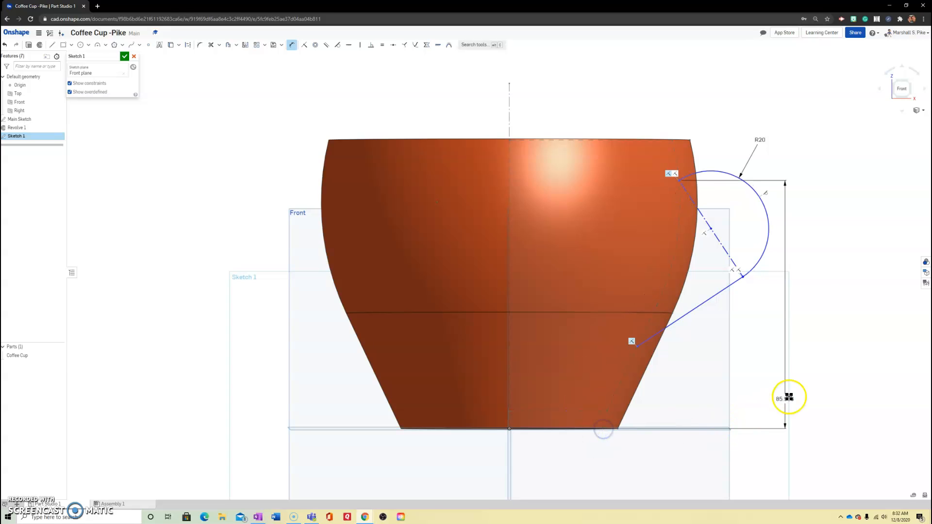
click(821, 296)
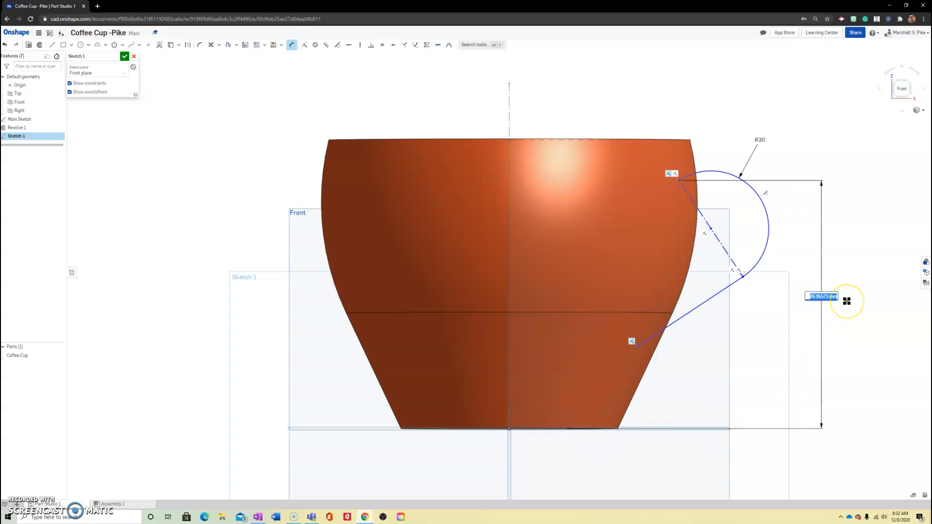
text(85)
key(Return)
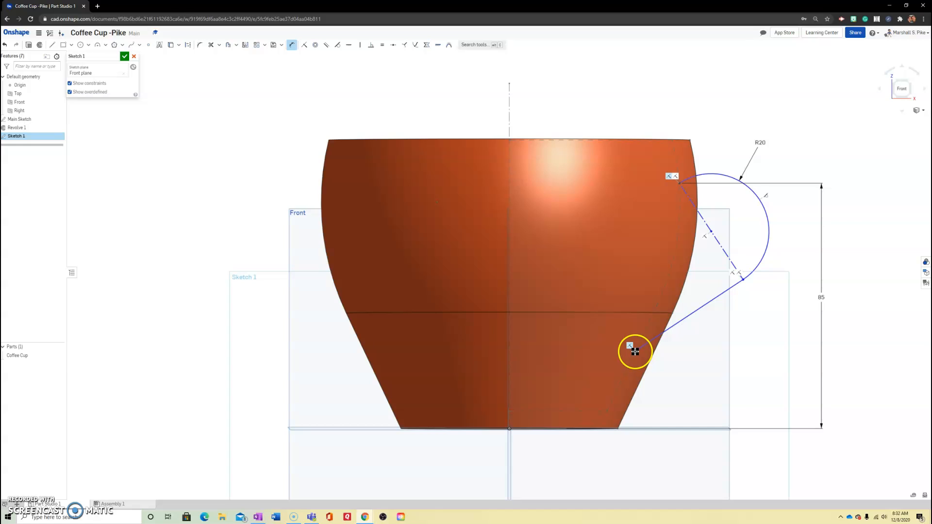
Step: Dimension the vertical distance from the cup's base to the straight line's lower endpoint as 25 mm
click(606, 429)
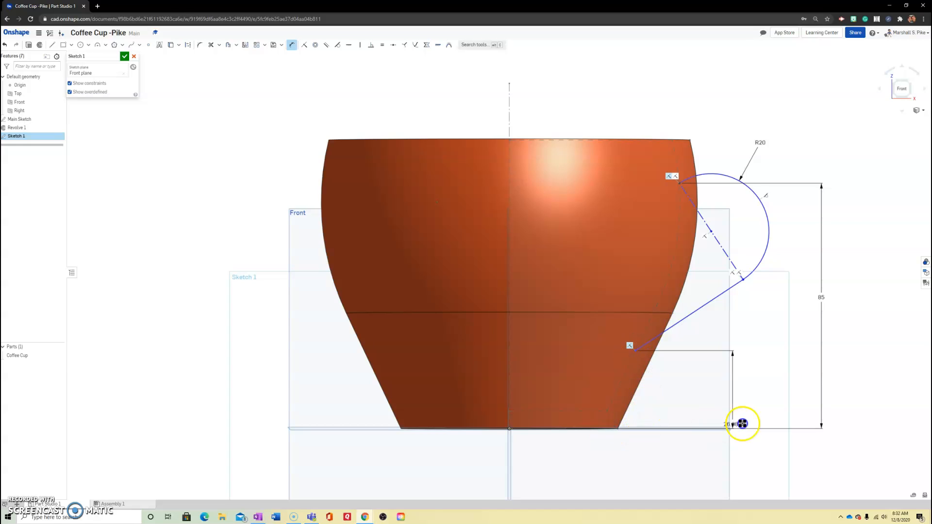
click(781, 388)
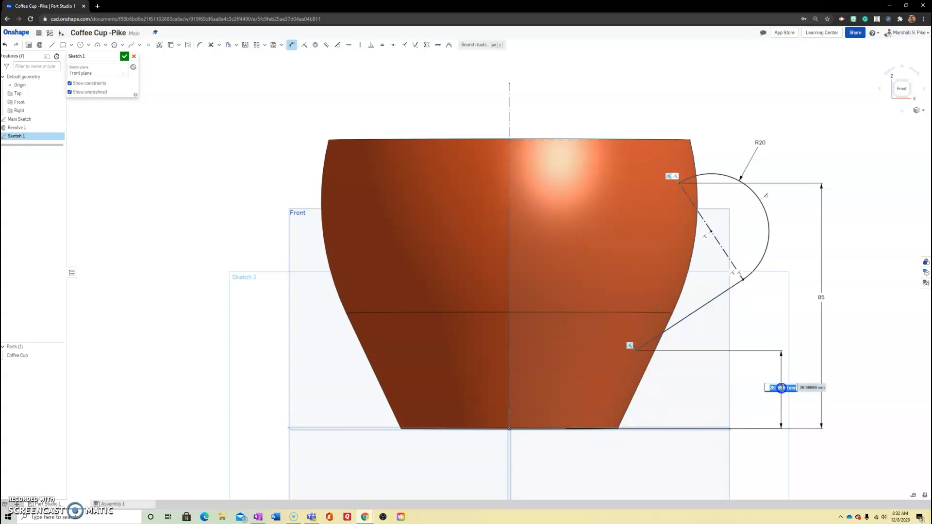
key(Return)
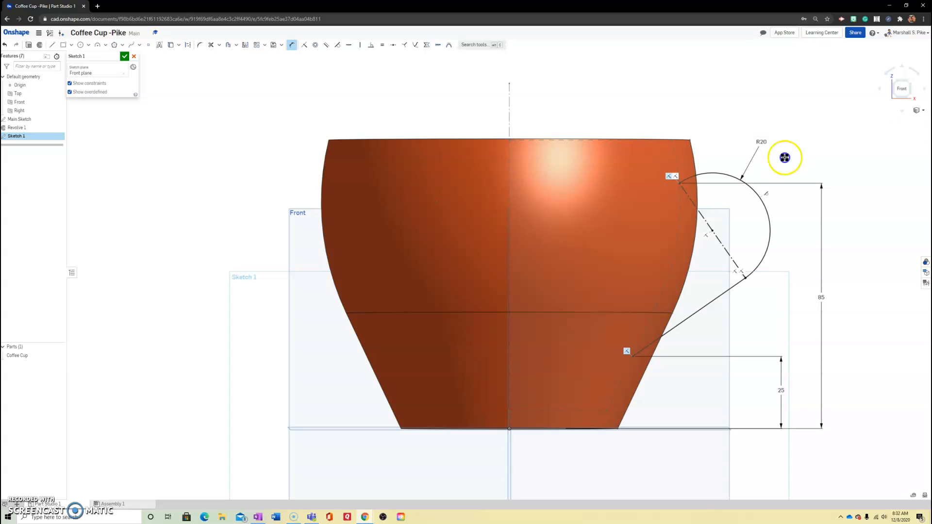
Step: Rename the handle sketch as Path and finish the sketch
click(85, 92)
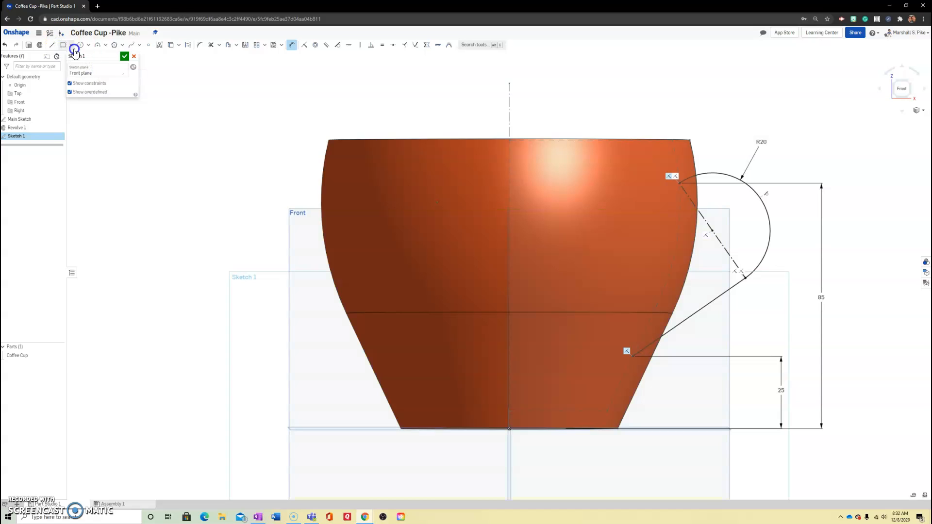
click(118, 59)
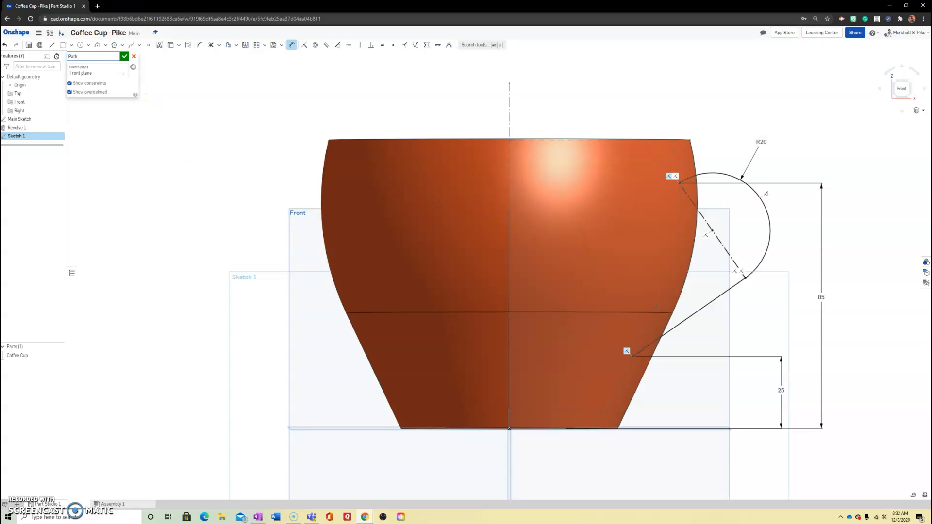
click(125, 57)
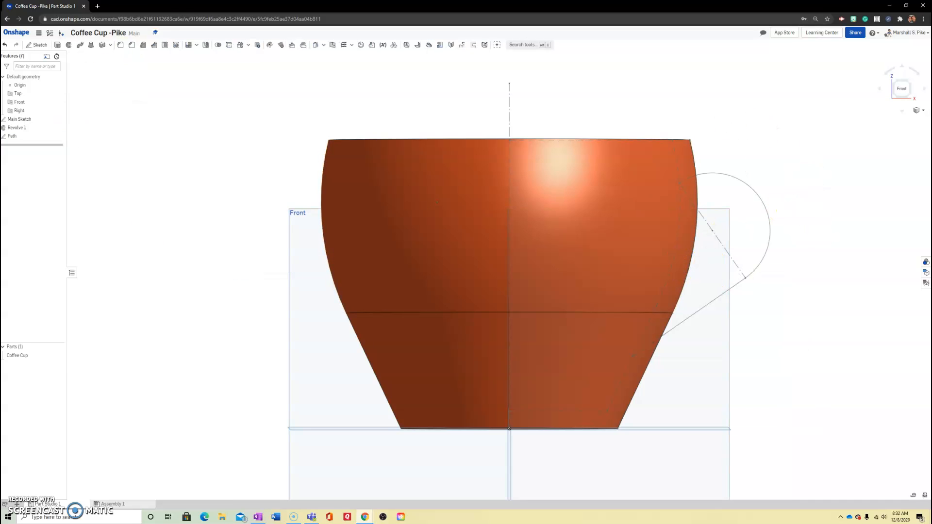